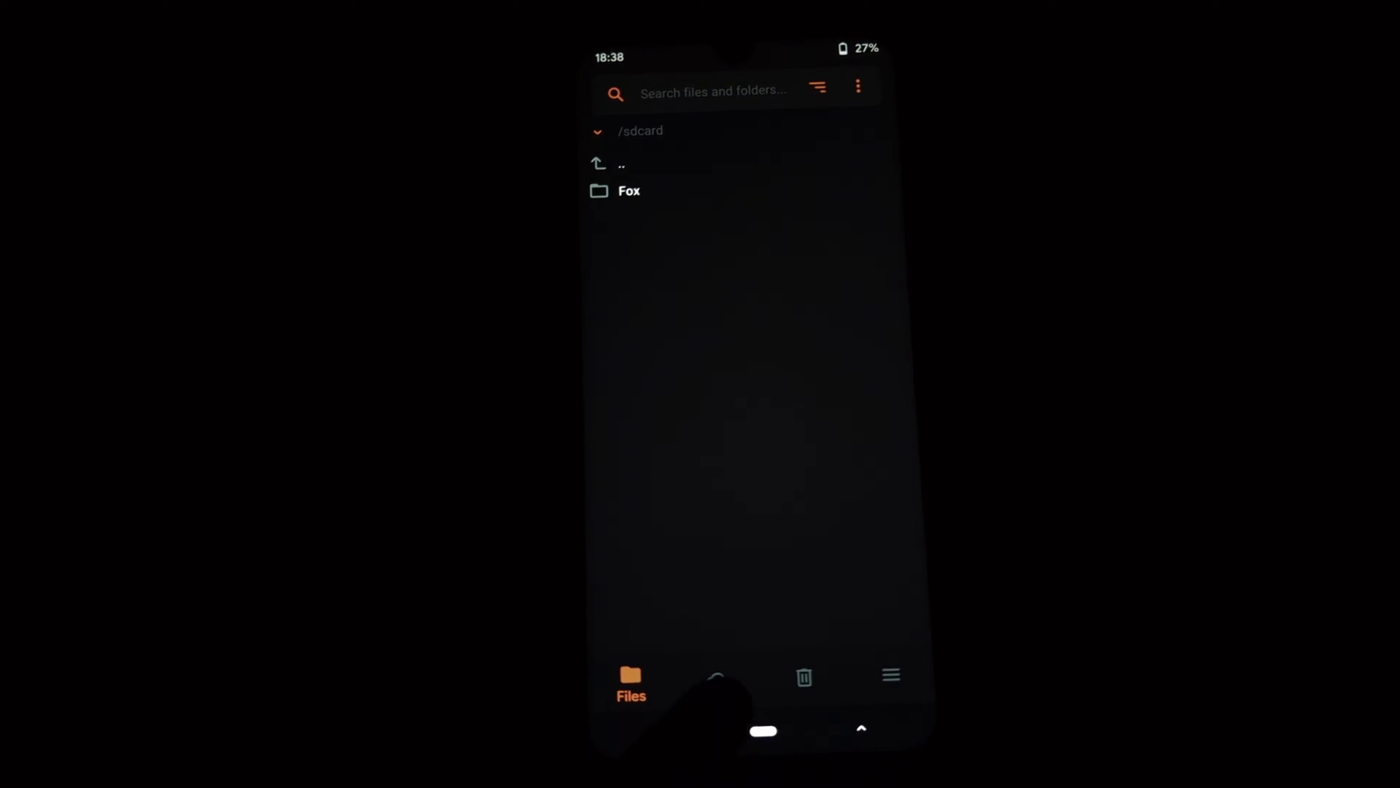
pyautogui.click(711, 653)
pyautogui.click(625, 696)
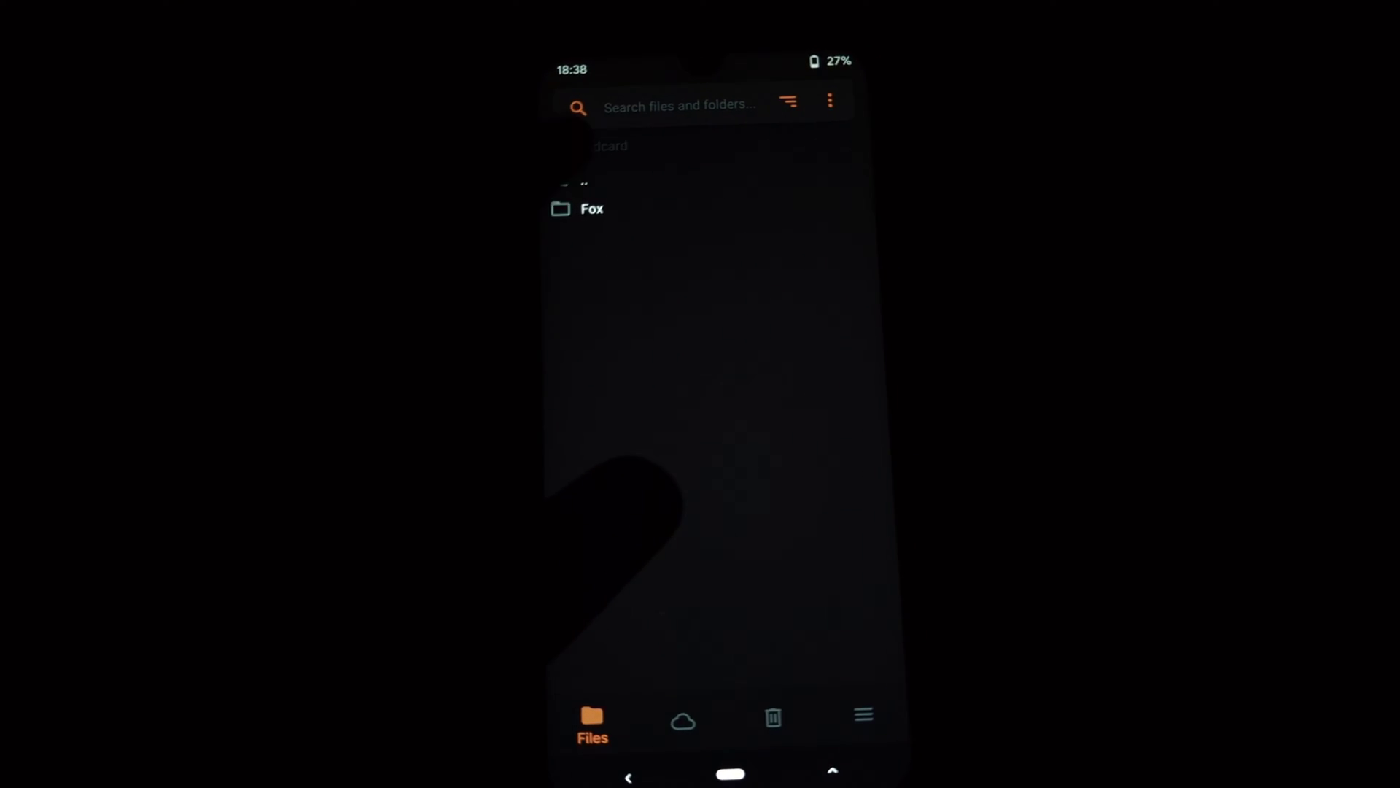
pyautogui.click(595, 140)
pyautogui.write('1')
pyautogui.click(878, 714)
pyautogui.scroll(-5, 700, 438)
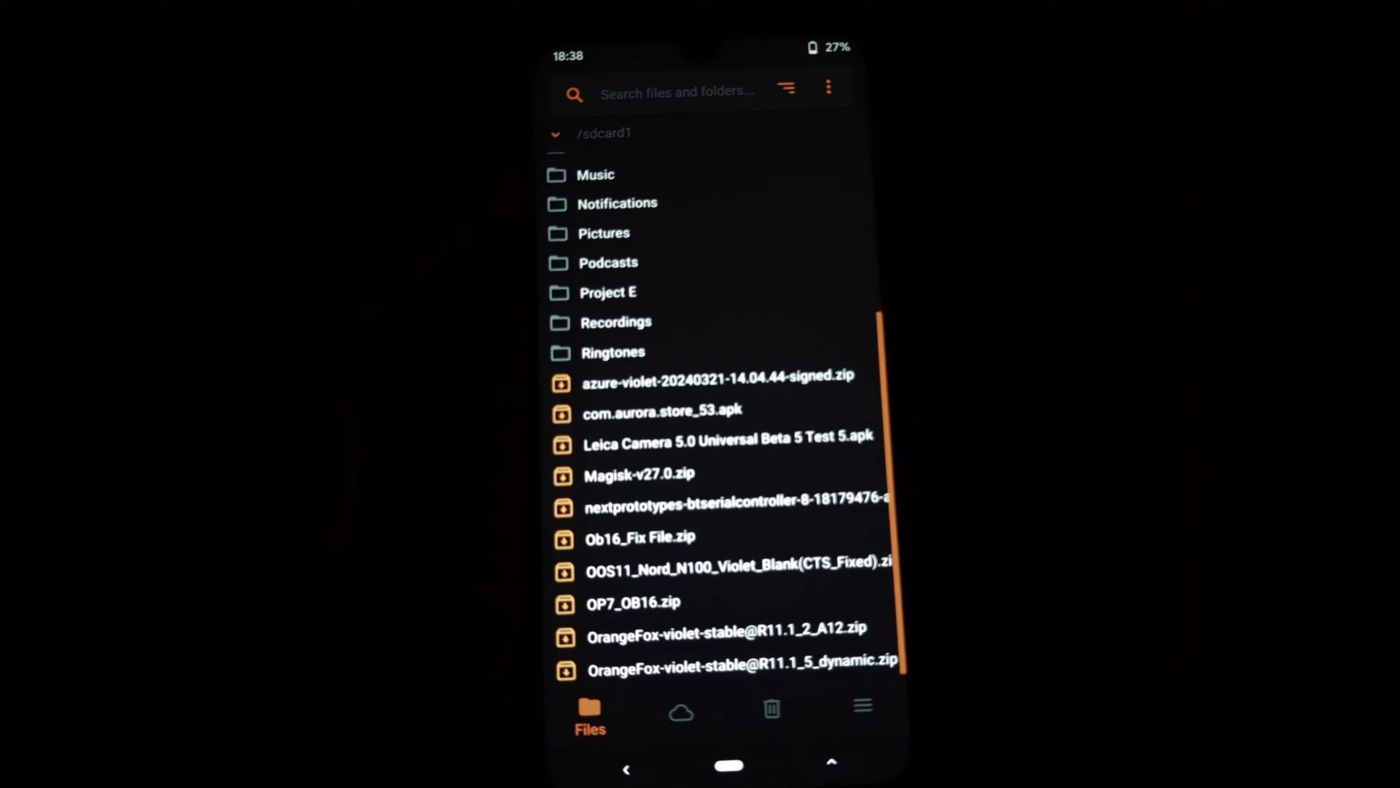
pyautogui.click(612, 625)
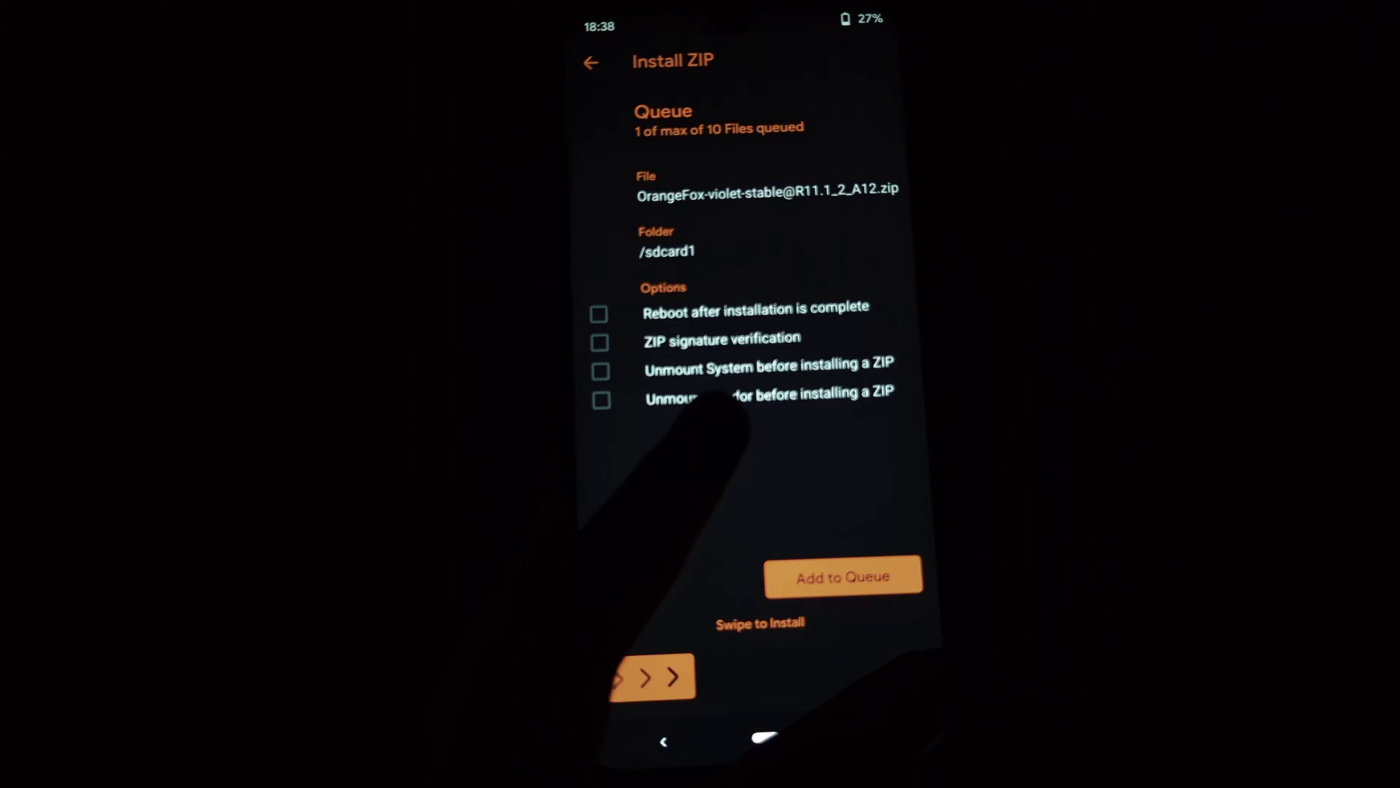
pyautogui.moveTo(651, 675); pyautogui.dragTo(881, 670)
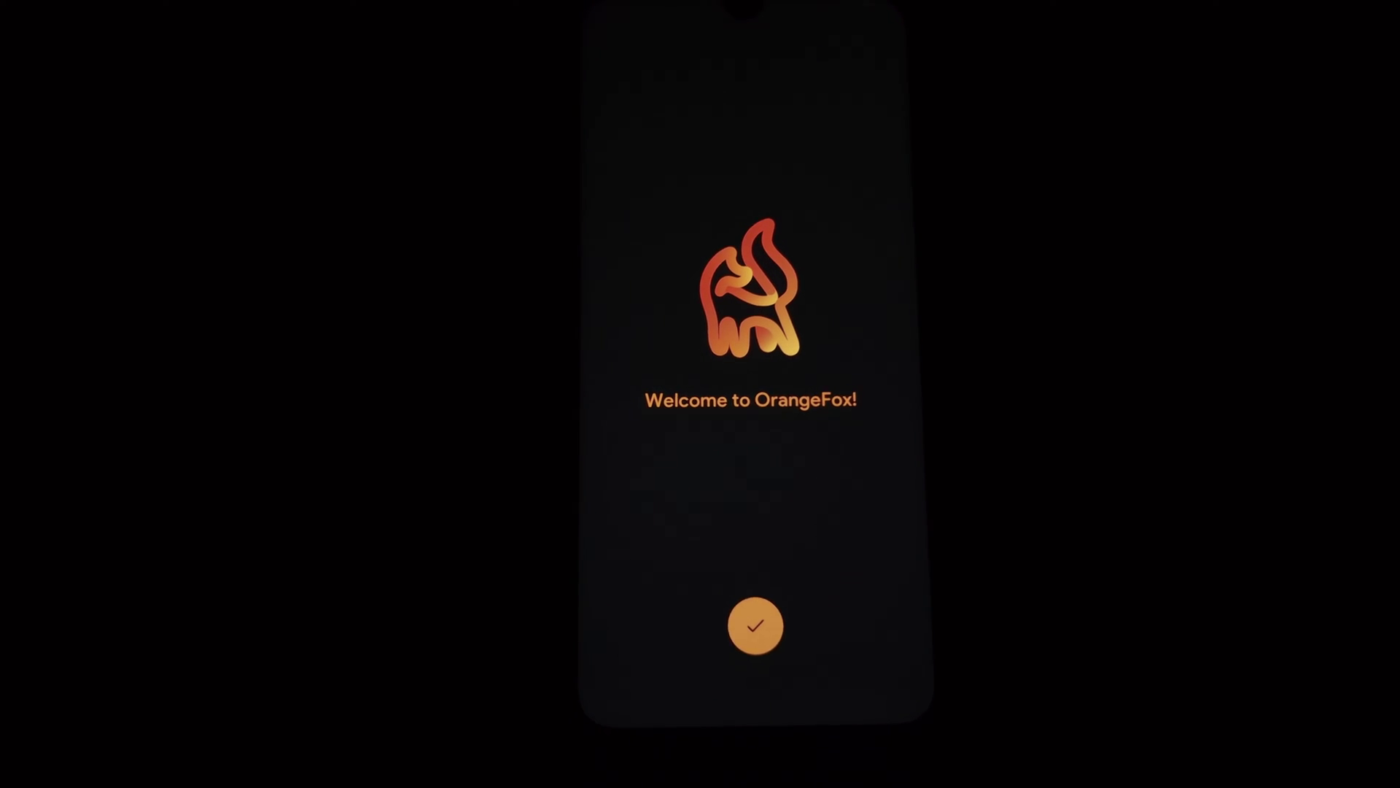
# Step: Add System and Product/Cust to the wipe selection and swipe to wipe all checked partitions
pyautogui.click(750, 626)
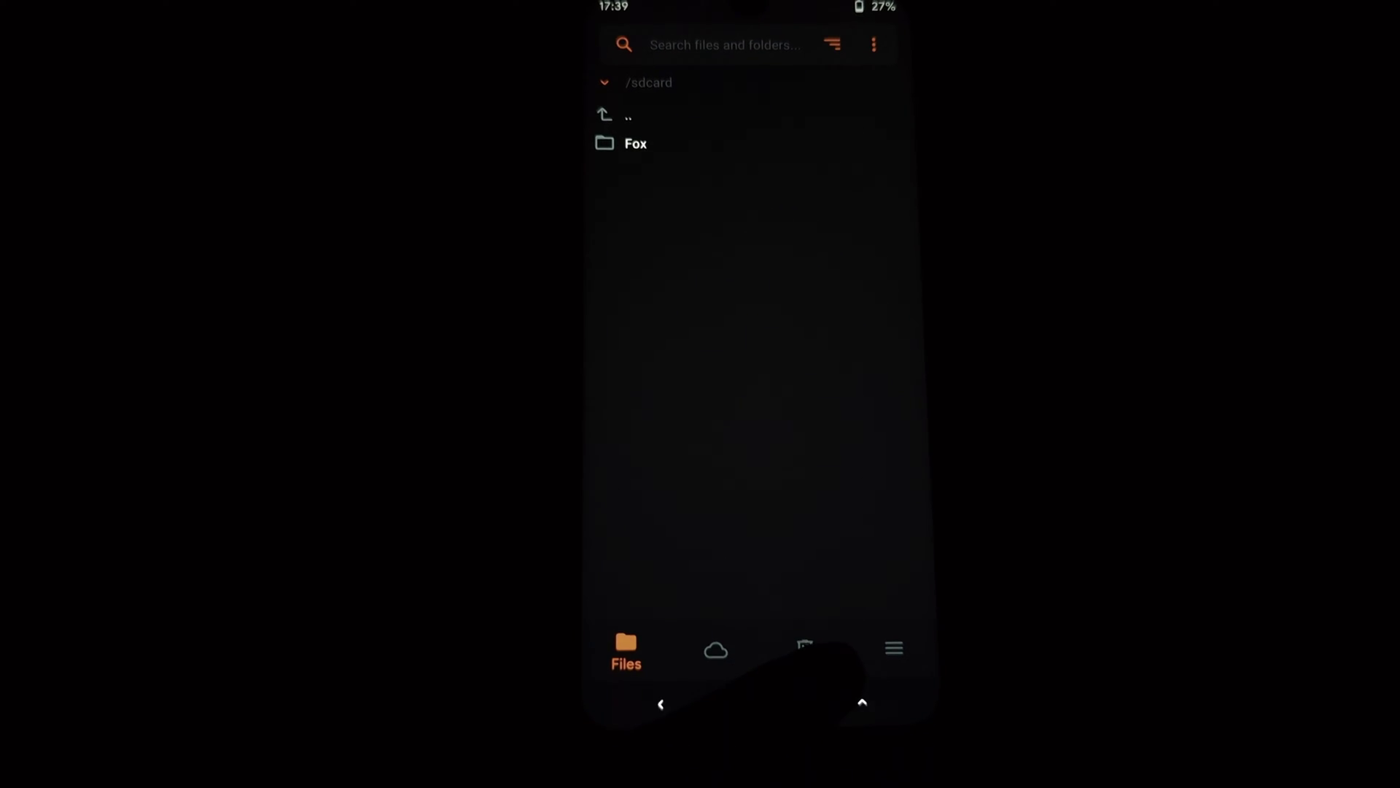
pyautogui.click(804, 646)
pyautogui.click(622, 176)
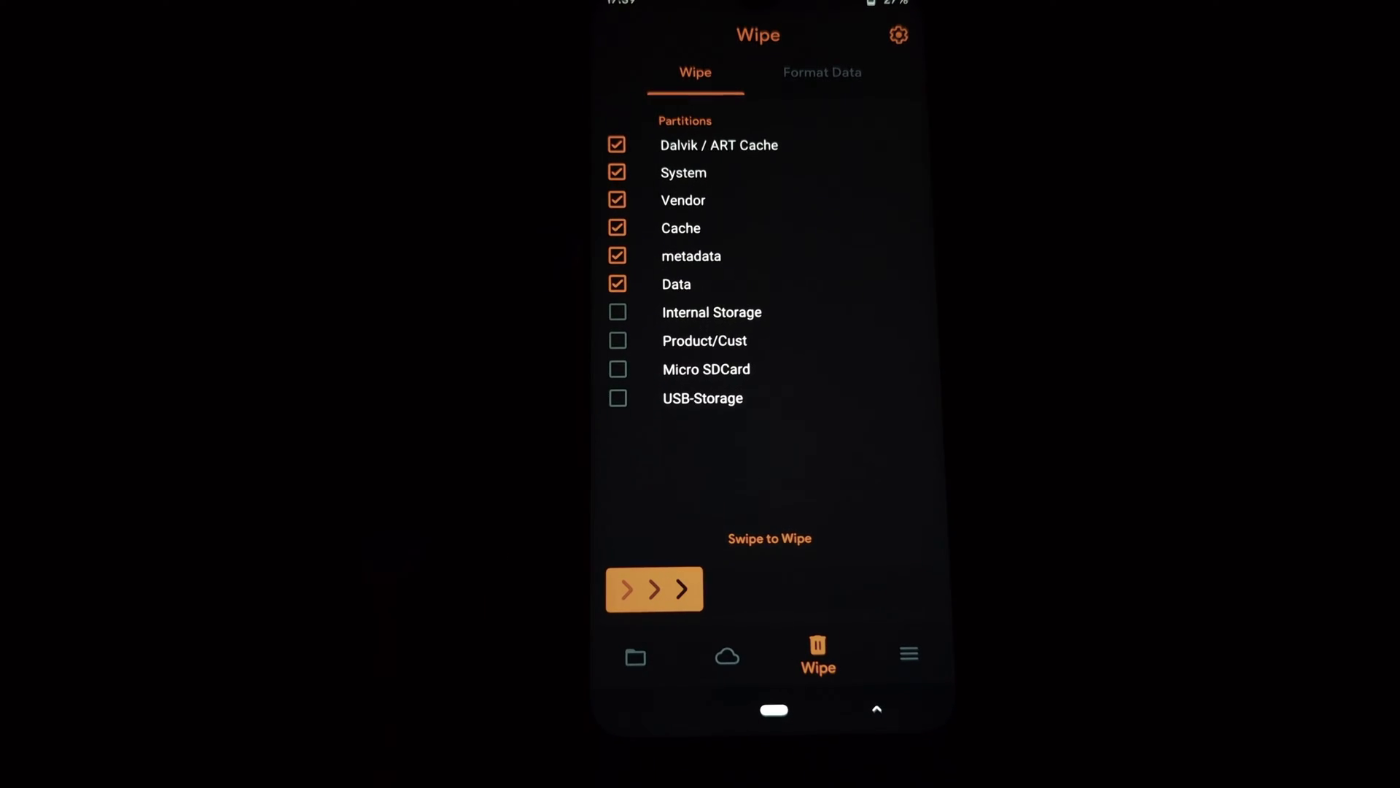
pyautogui.click(616, 370)
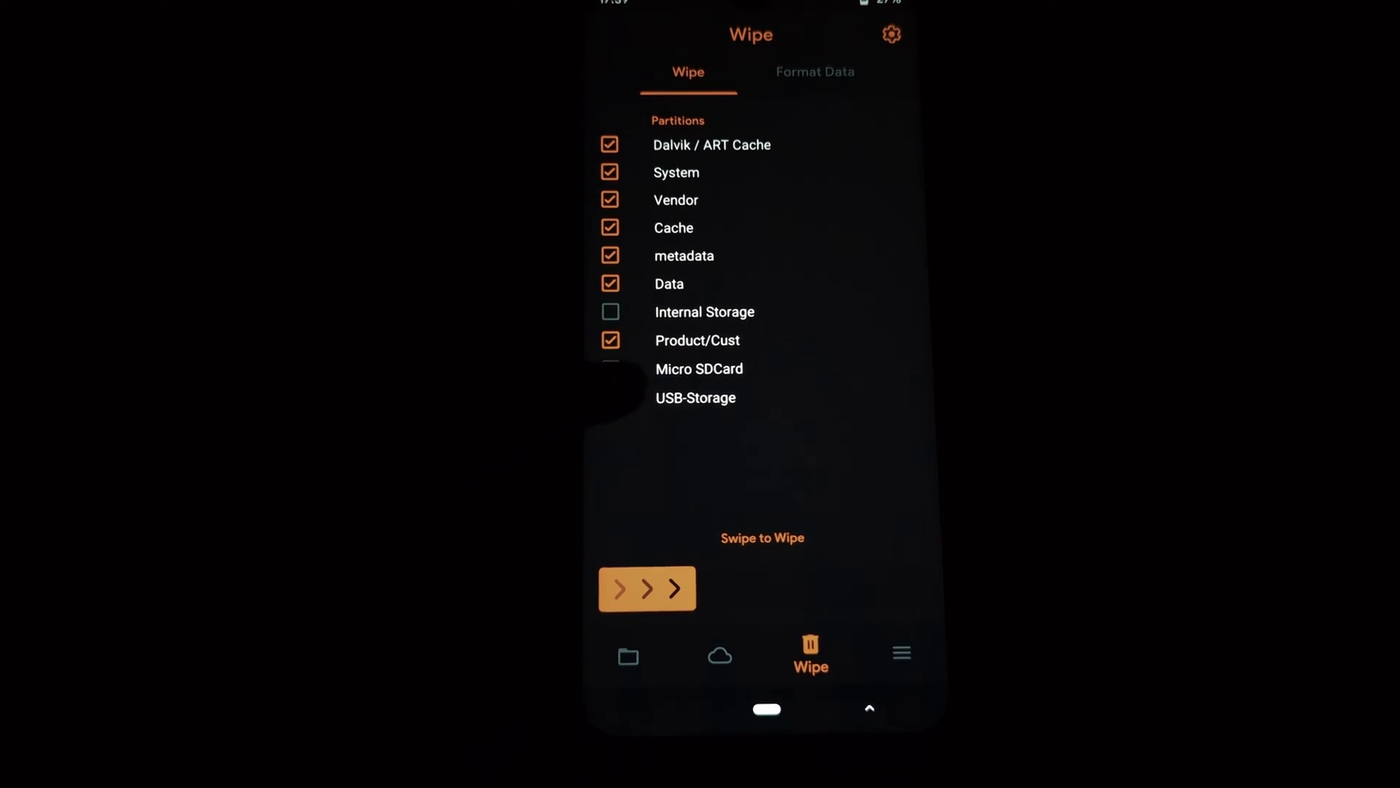
pyautogui.moveTo(647, 590); pyautogui.dragTo(892, 590)
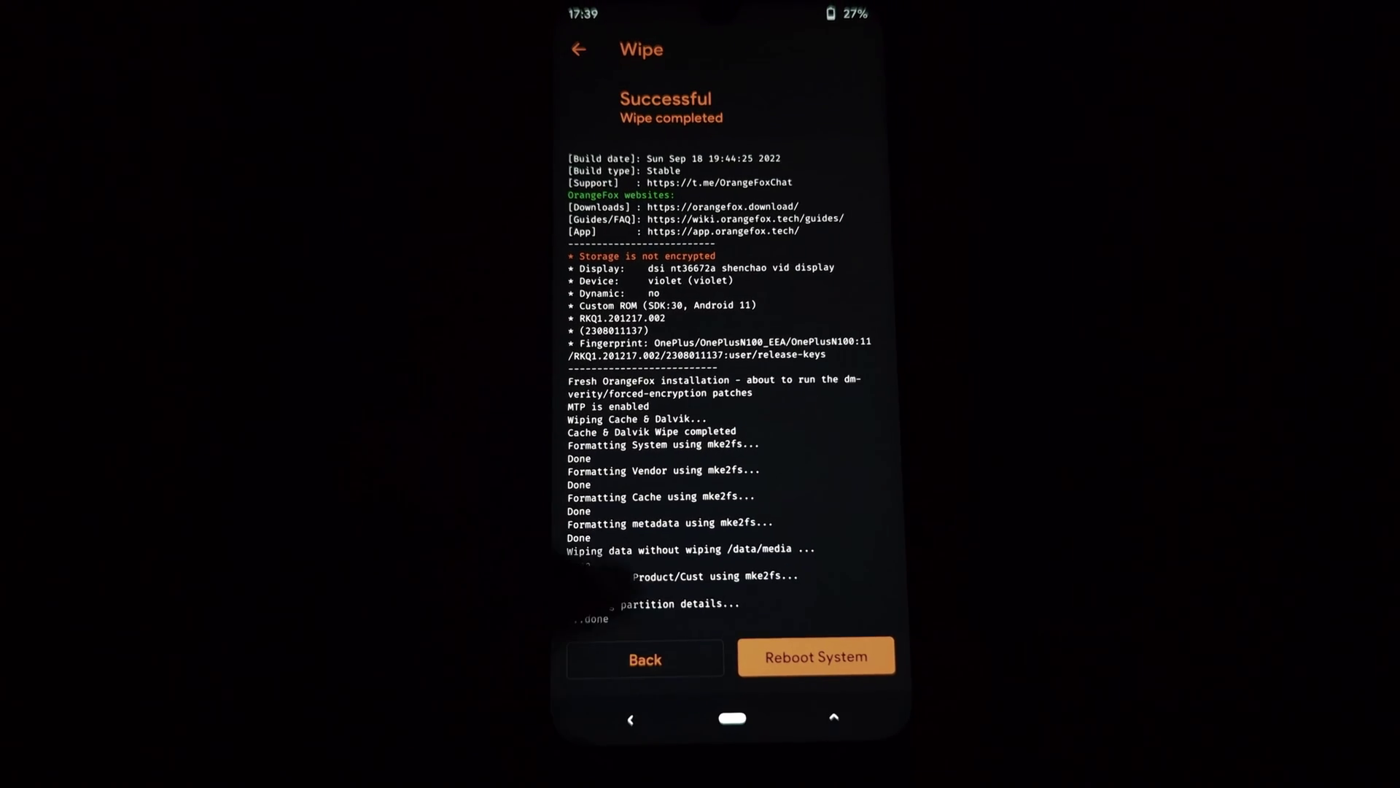
# Step: Format the Data partition, confirming with 'yes'
pyautogui.click(640, 706)
pyautogui.click(690, 665)
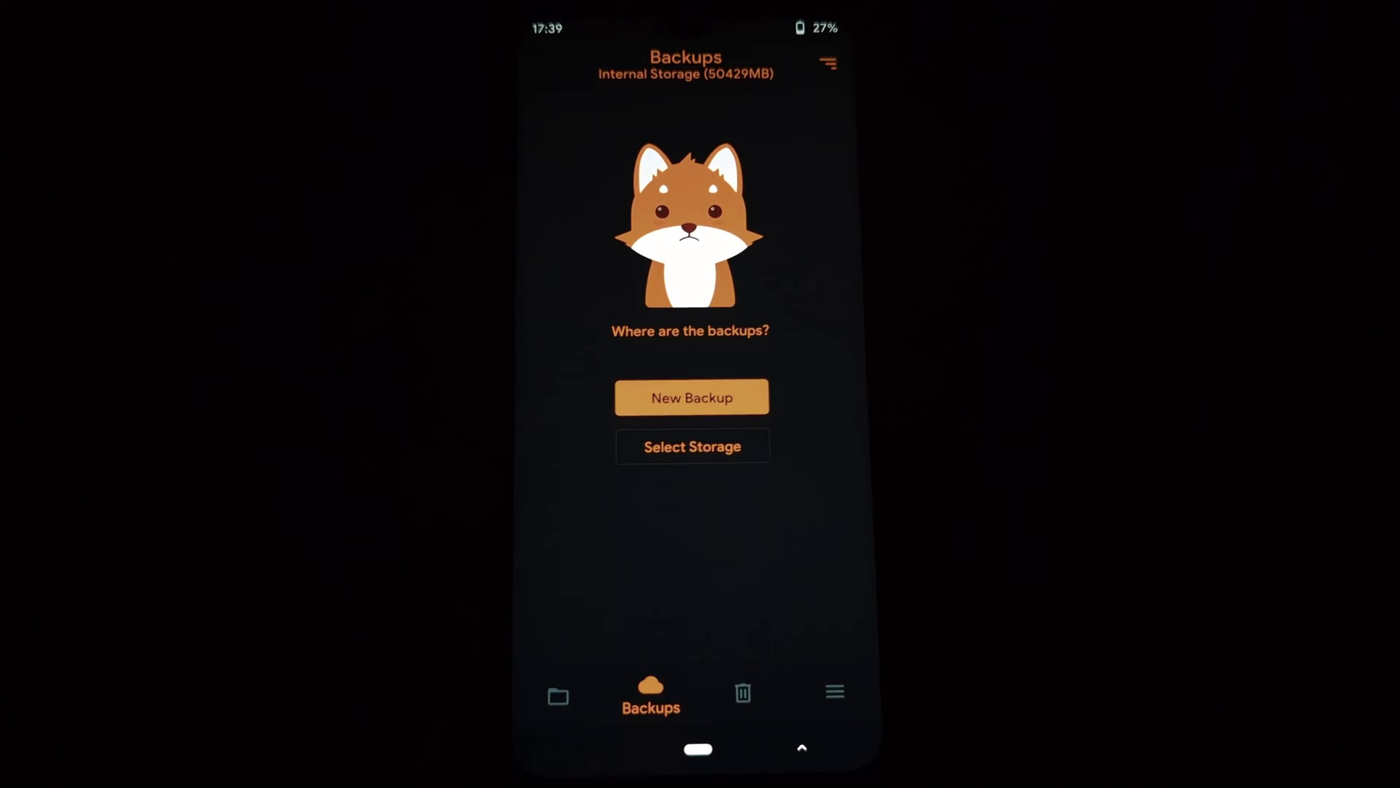
pyautogui.click(758, 676)
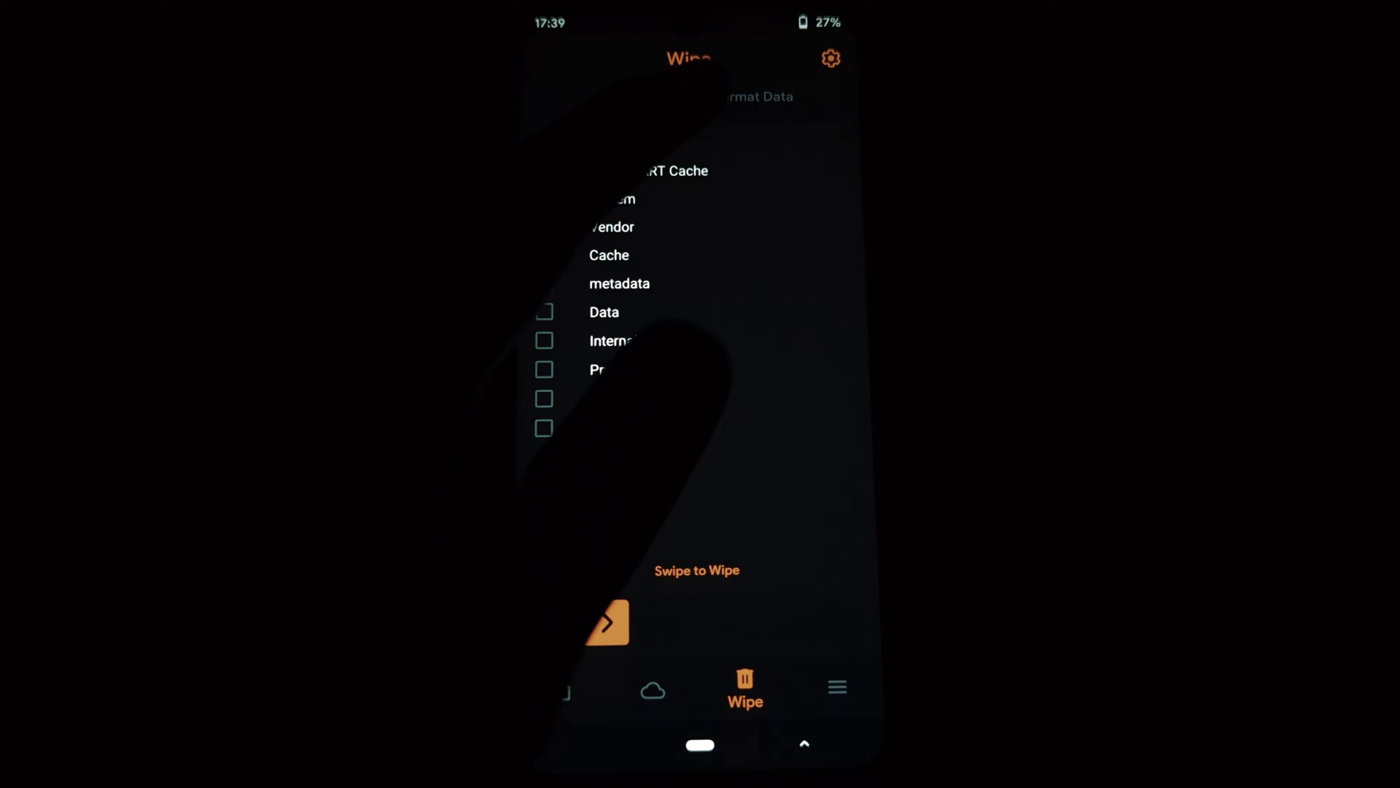
pyautogui.click(756, 95)
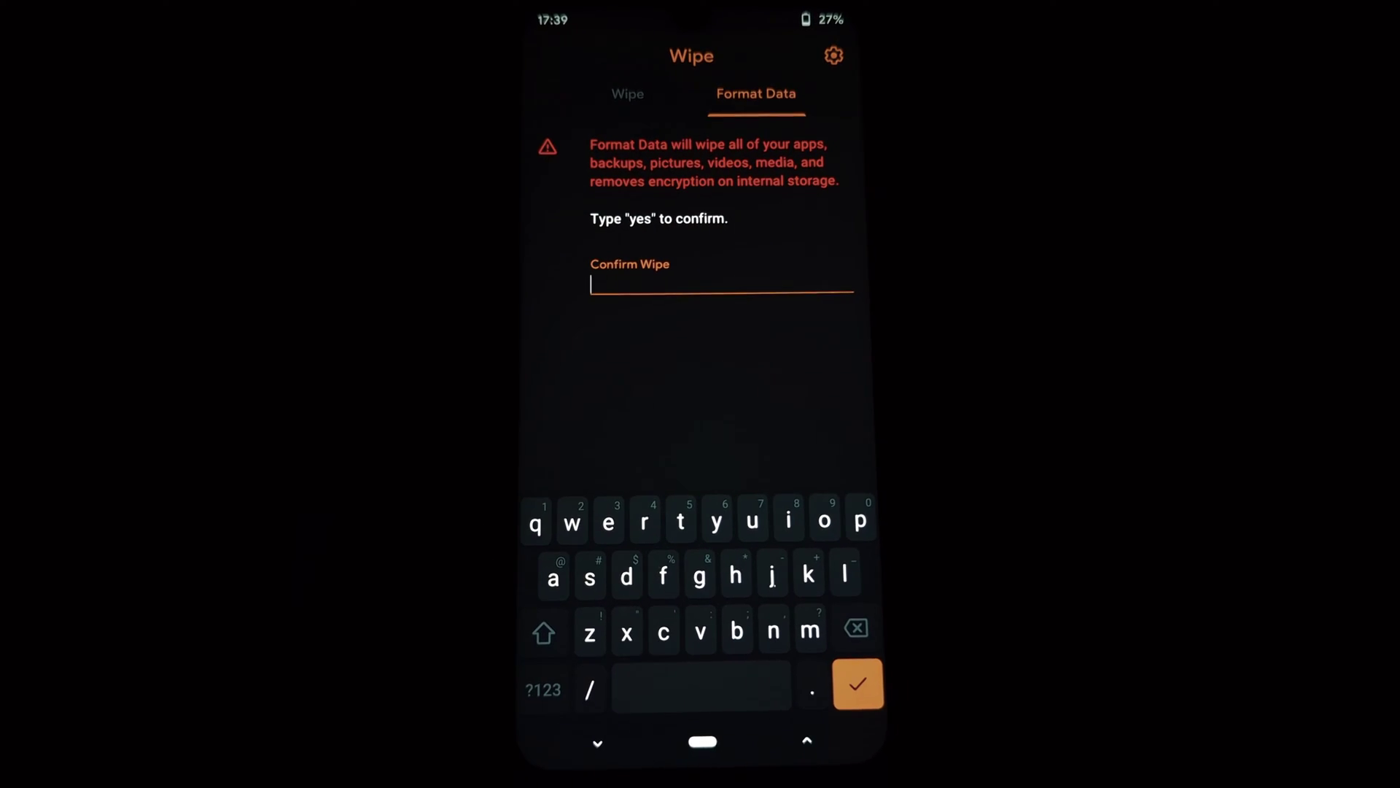
pyautogui.write('ye')
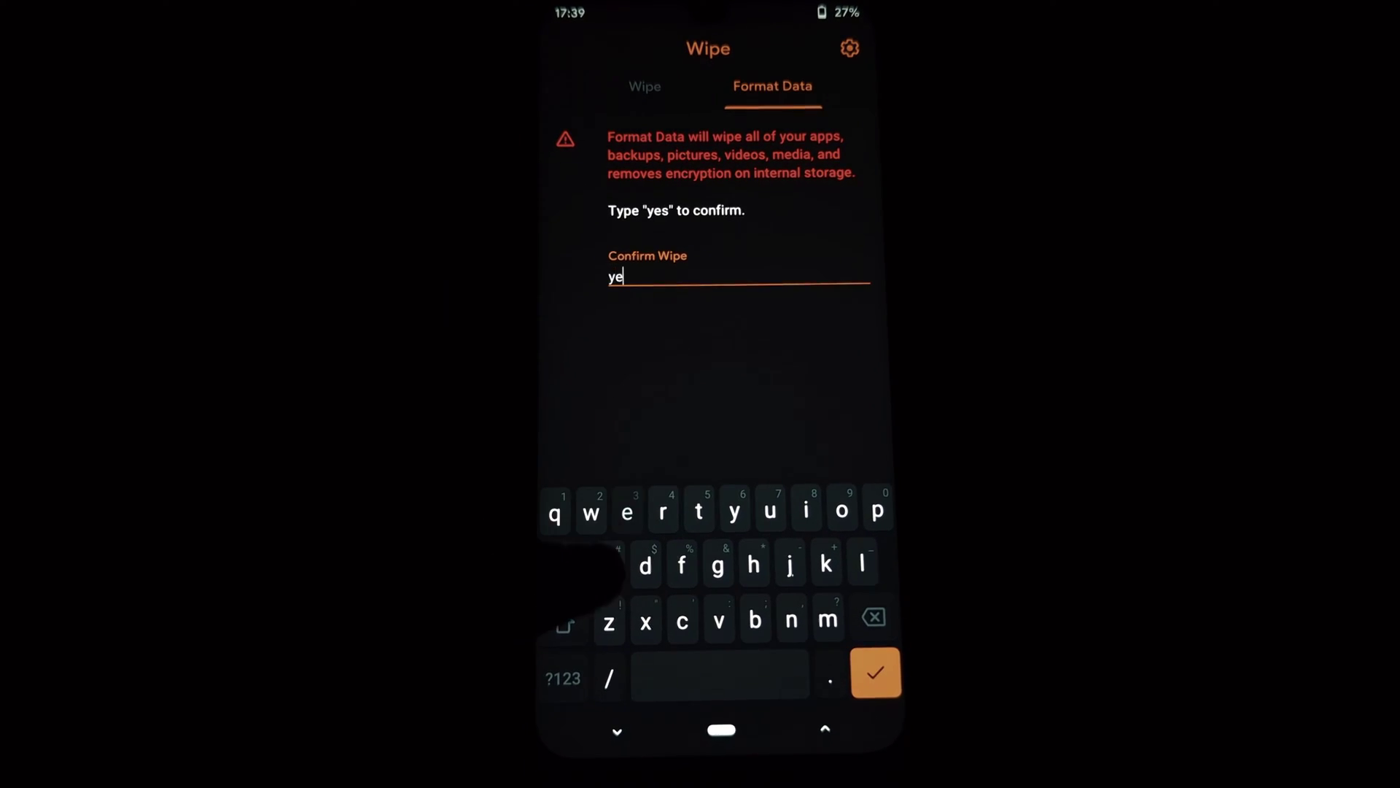
pyautogui.write('s')
pyautogui.click(873, 679)
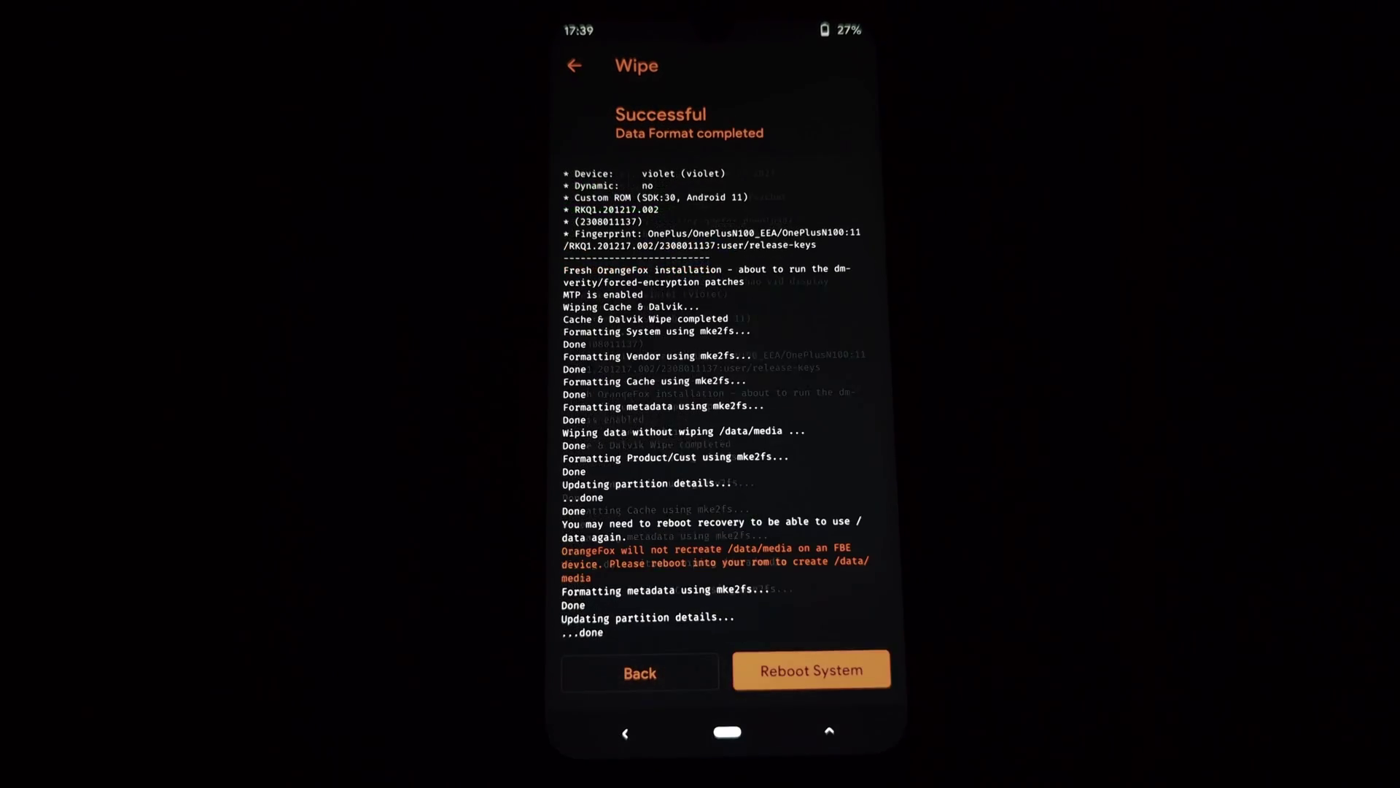
# Step: Flash OOS11_Nord_N100_Violet_Blank(CTS_Fixed).zip from /sdcard1 with Unmount System and Unmount Vendor unchecked
pyautogui.click(646, 674)
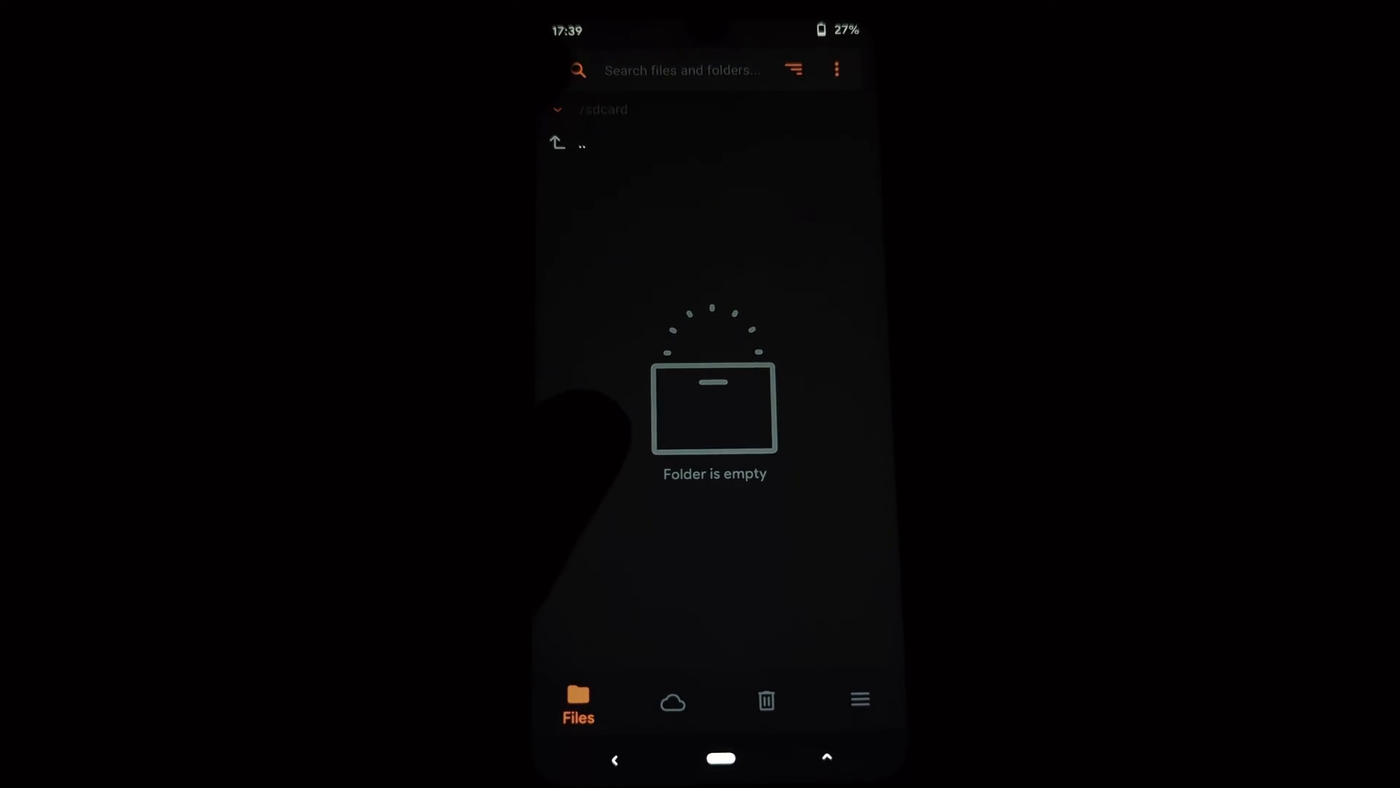
pyautogui.click(606, 113)
pyautogui.click(641, 159)
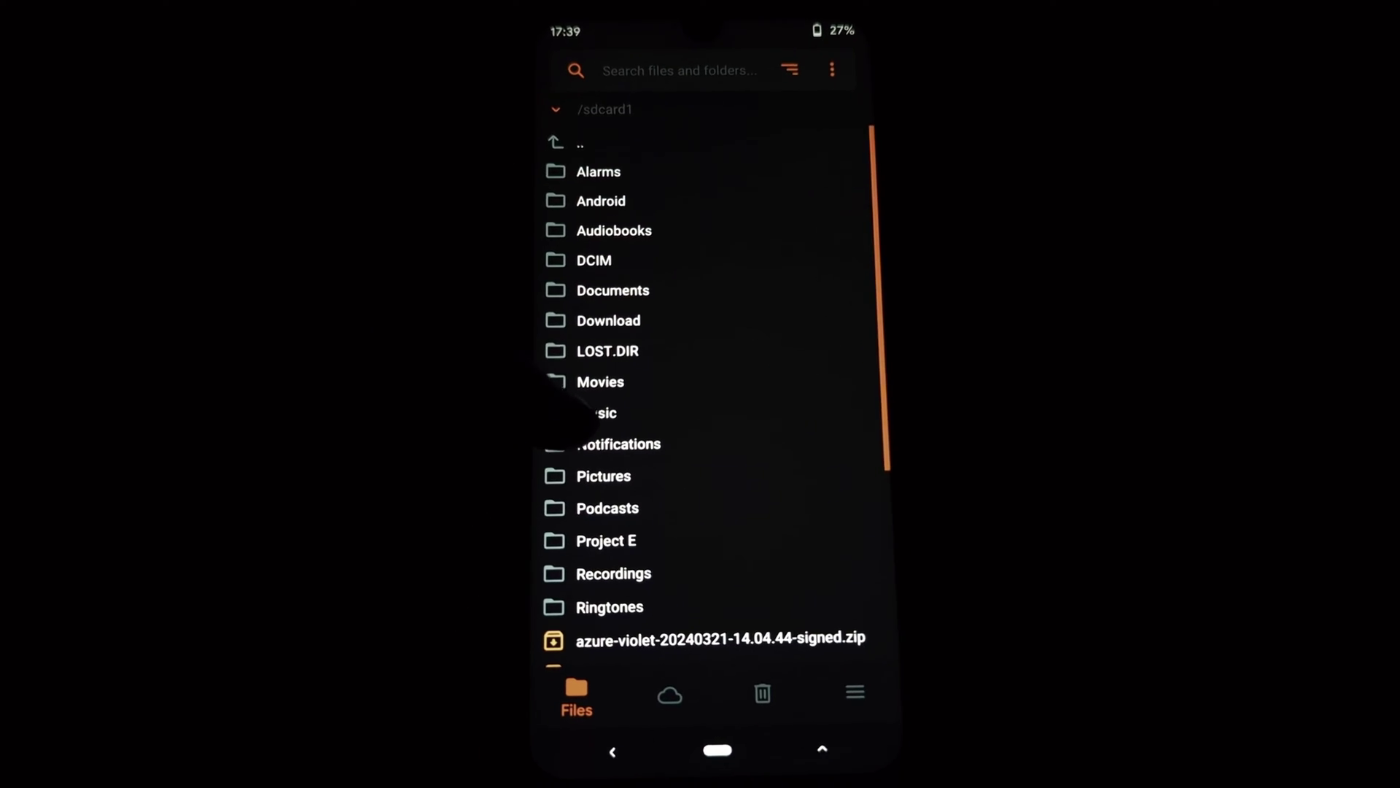
pyautogui.scroll(-5, 711, 416)
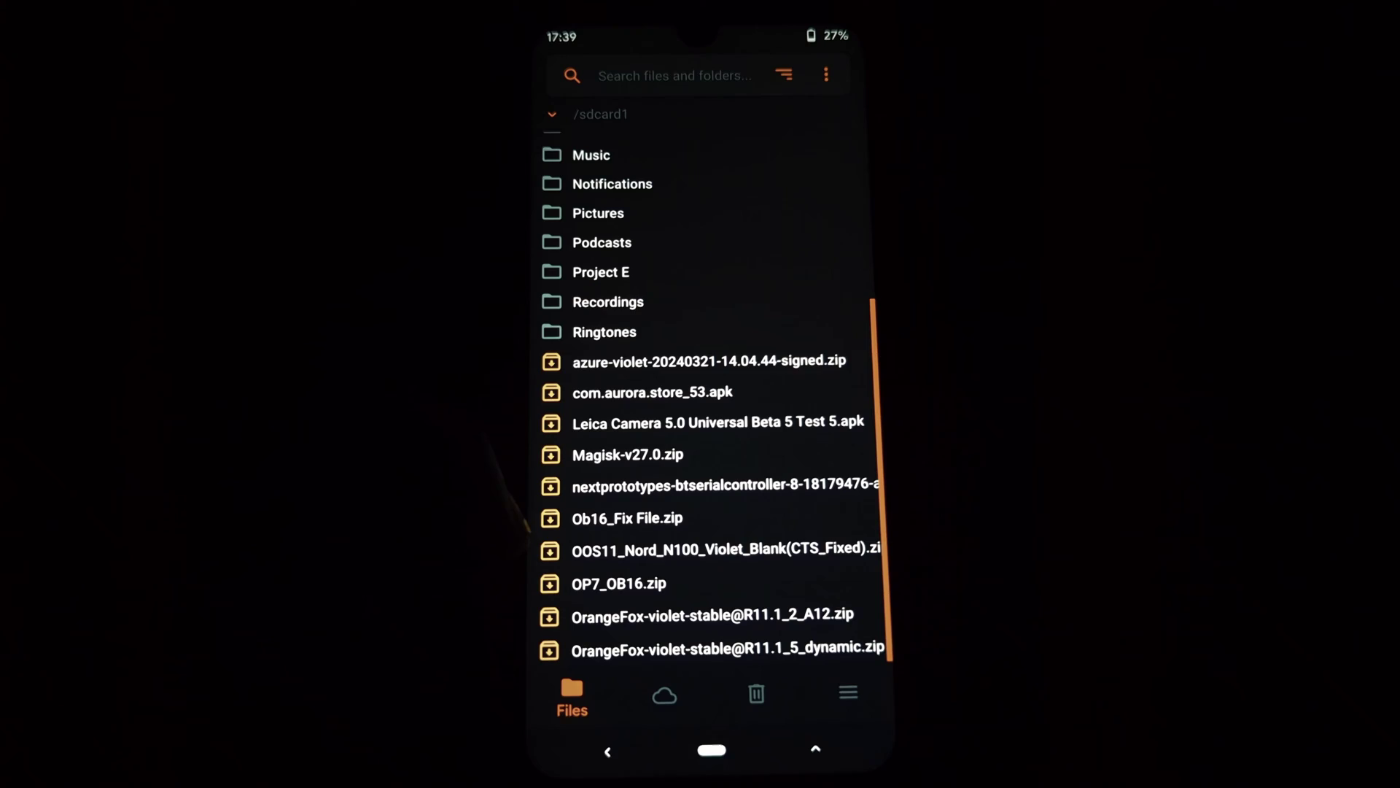
pyautogui.click(700, 545)
pyautogui.click(557, 375)
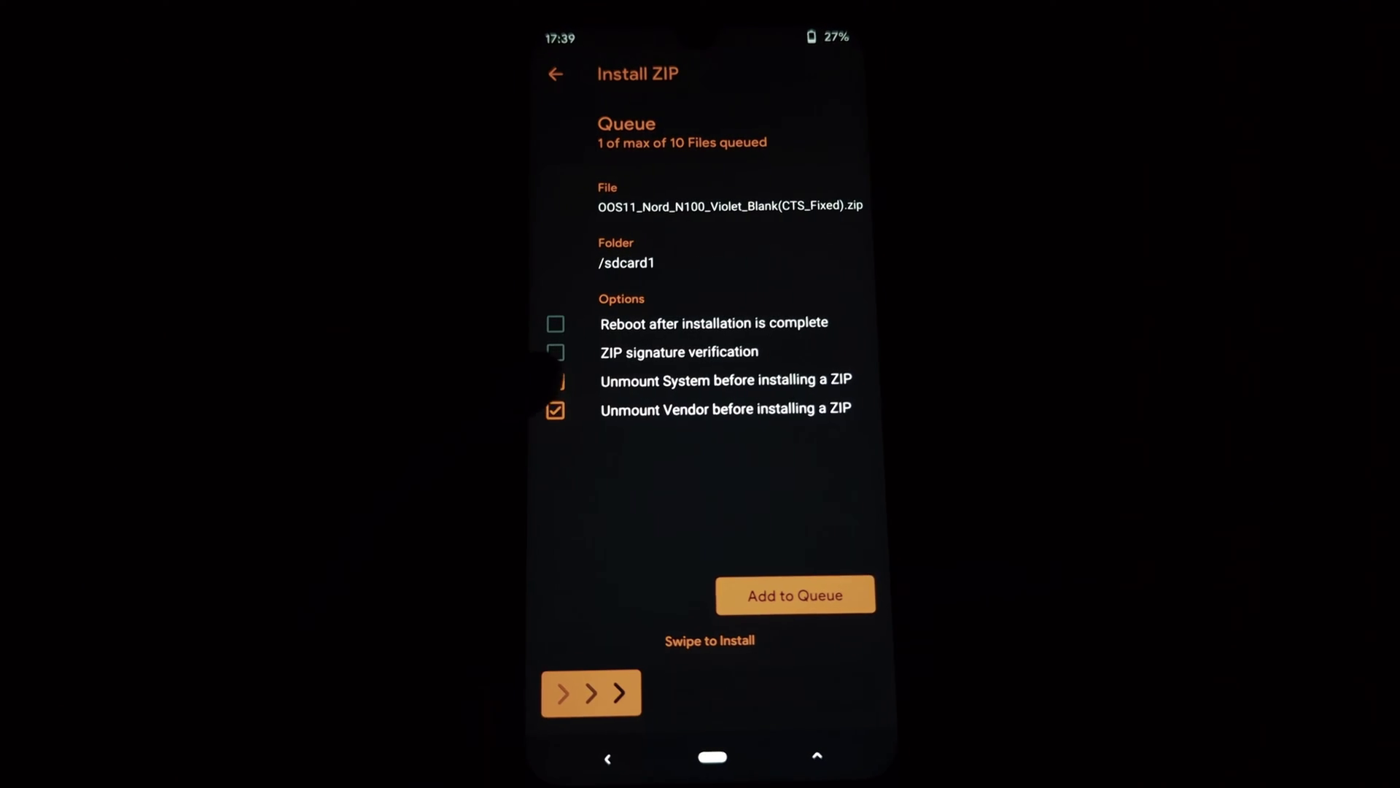
pyautogui.click(556, 404)
pyautogui.moveTo(593, 690); pyautogui.dragTo(848, 689)
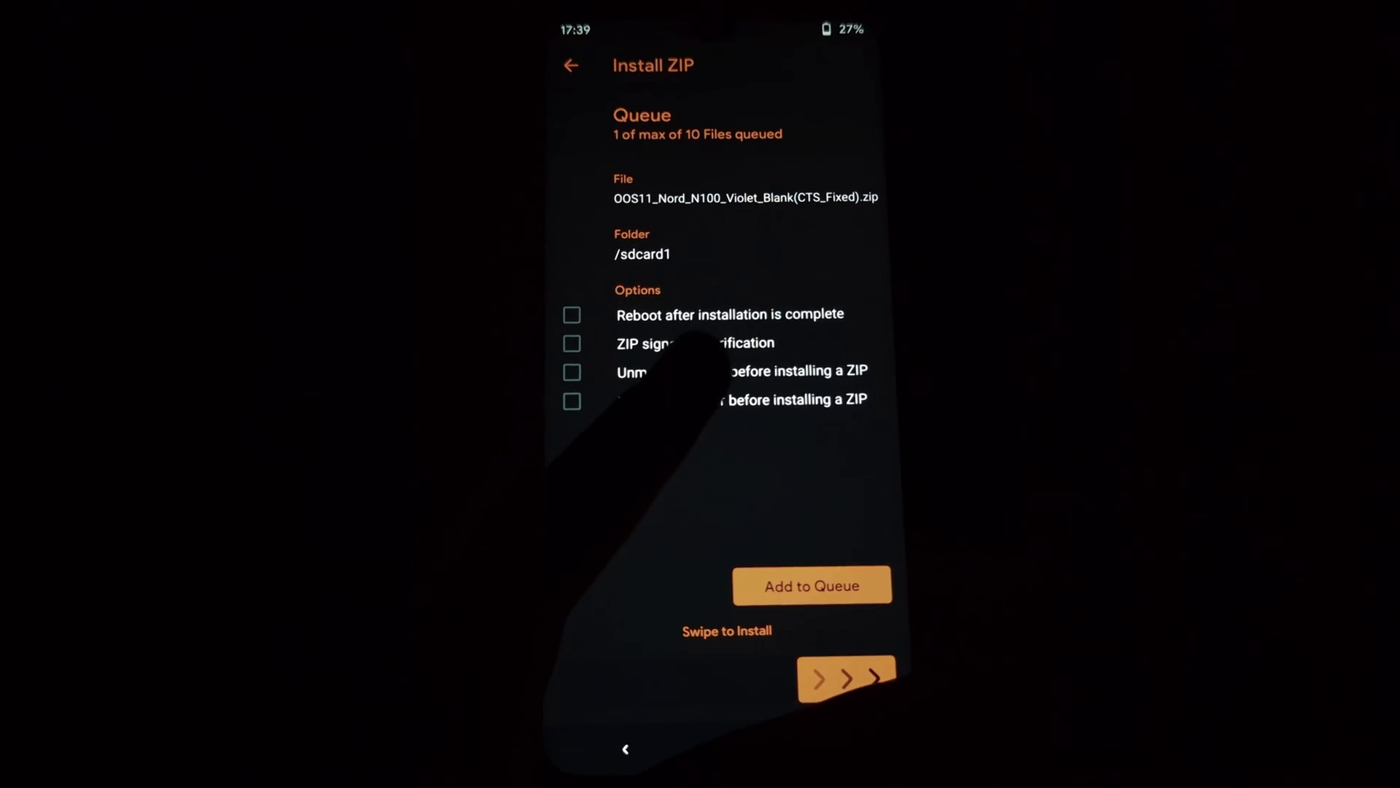